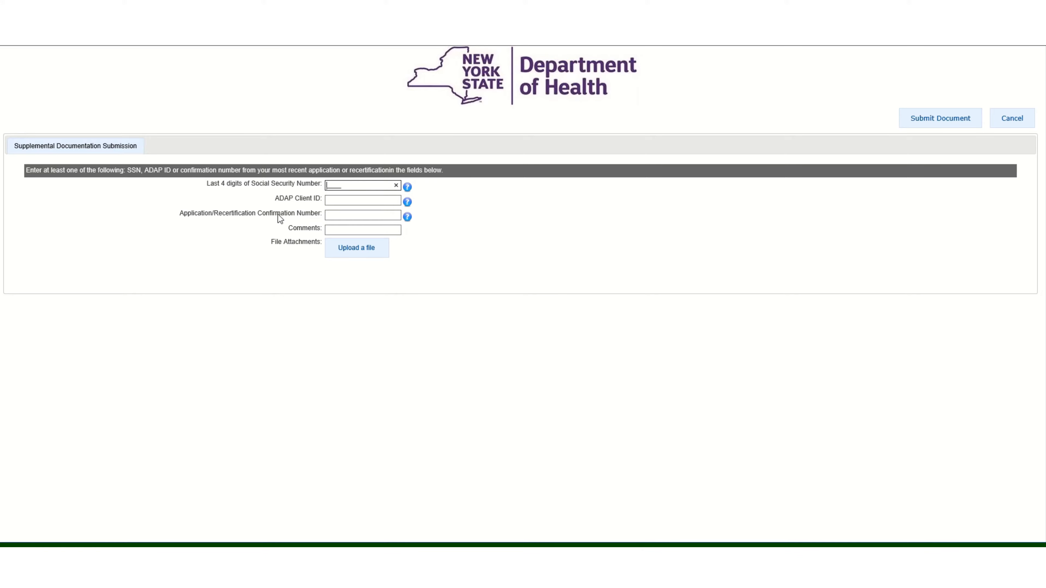
Step: Attach the files TEST 1, TEST 2 and TEST 3 from the Desktop to the supplemental documentation submission
mouse_move(408, 217)
left_click(357, 249)
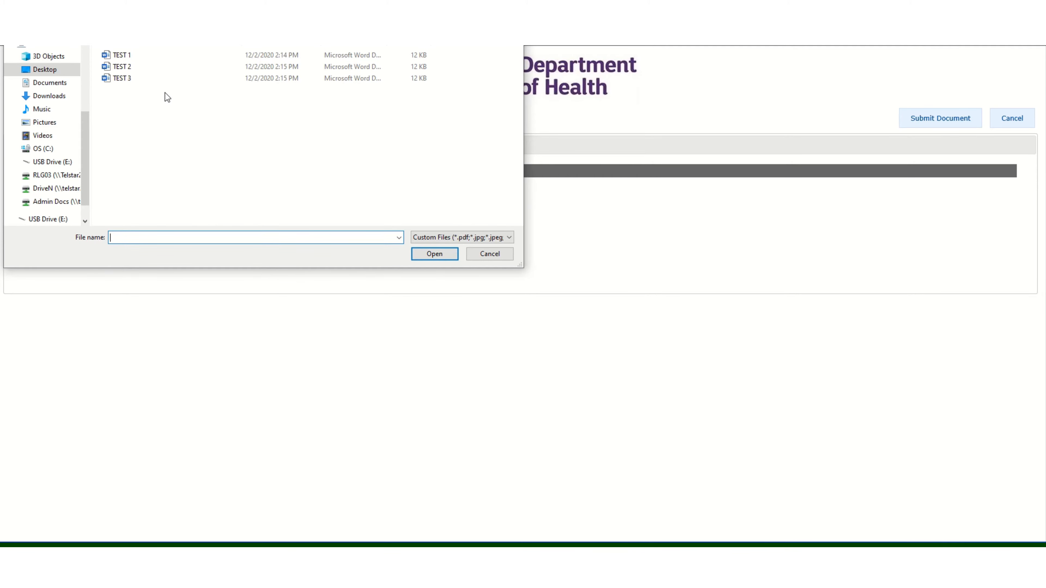
left_click(135, 57)
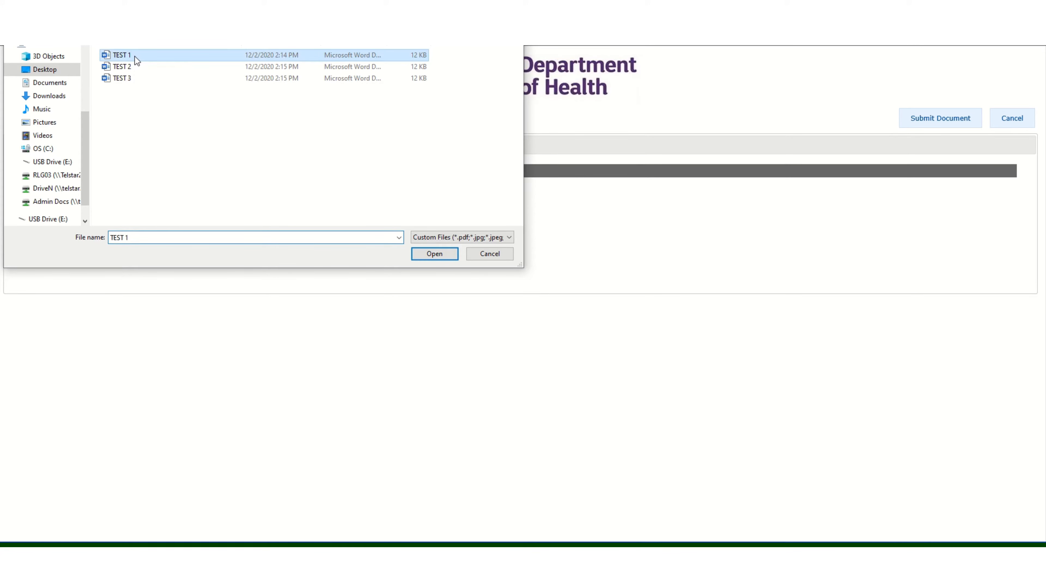
left_click(135, 69, "ctrl")
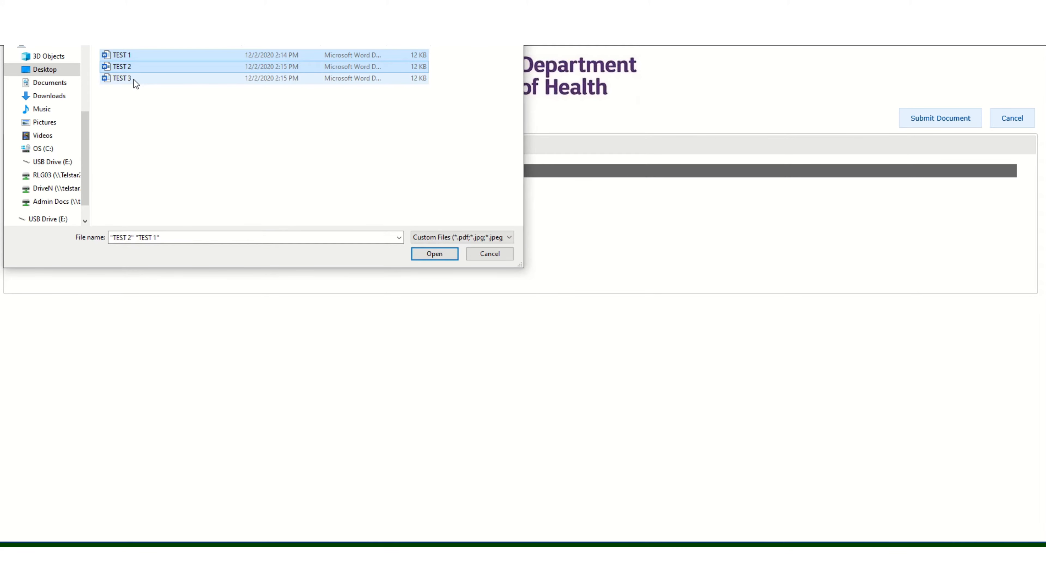
left_click(133, 78, "ctrl")
left_click(433, 254)
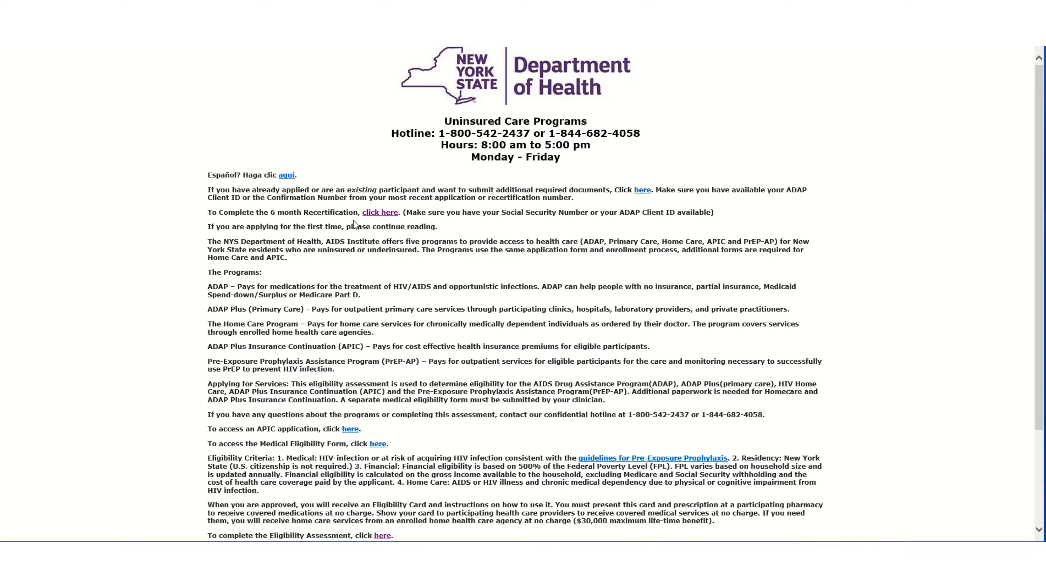
Step: Start the 6 month Recertification and accept the Authorization to Release Confidential Information
left_click(379, 213)
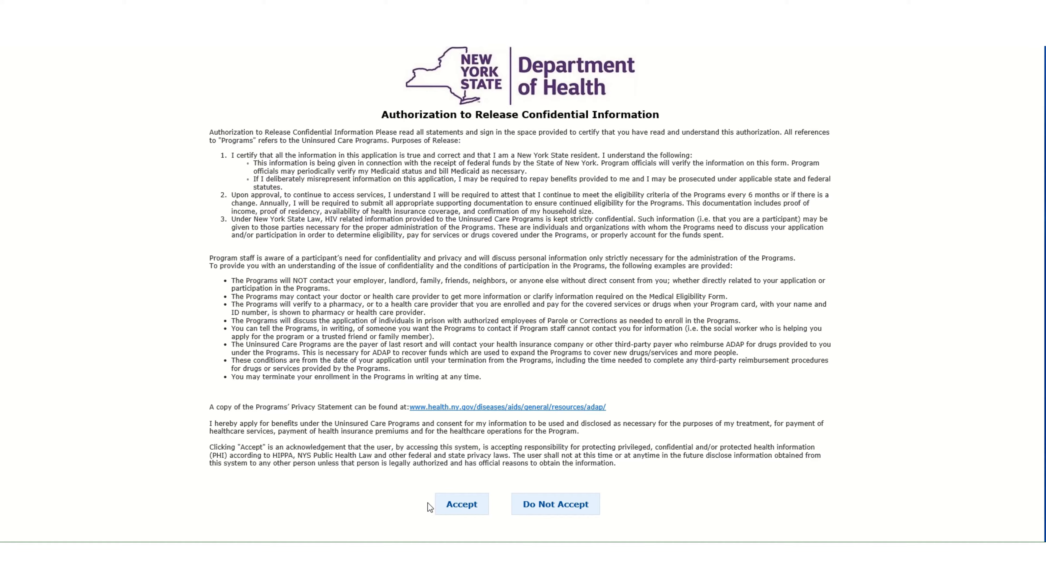
left_click(461, 505)
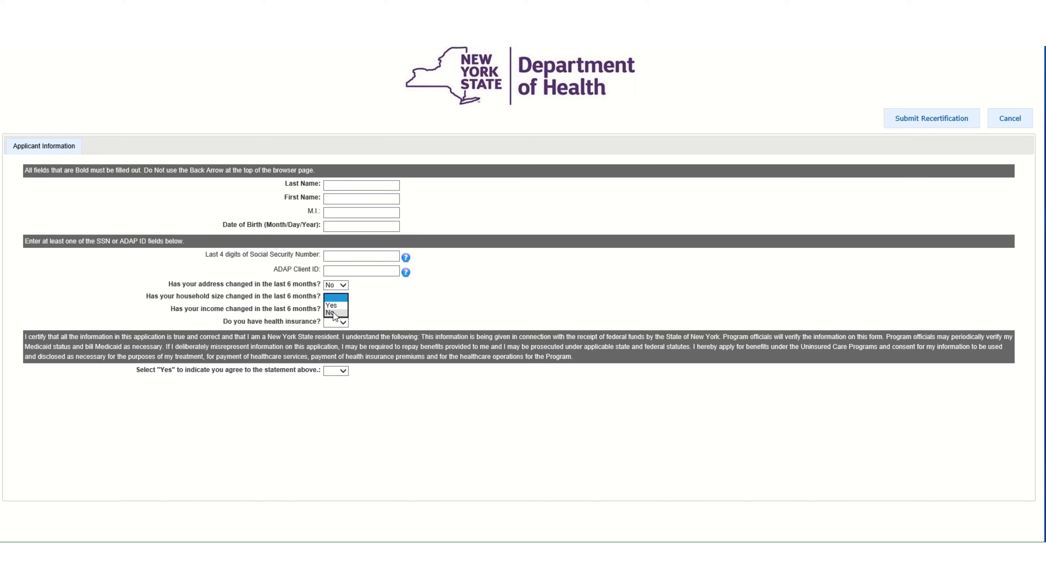
Step: Answer No for household size change, income change and health insurance, and Yes for address changed in the last 6 months
left_click(336, 313)
left_click(344, 310)
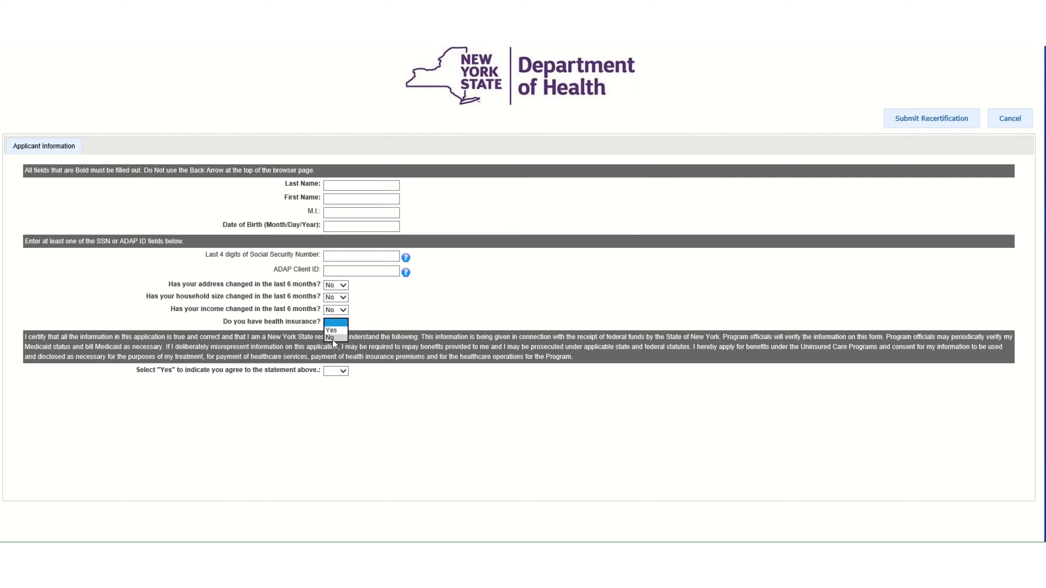
left_click(332, 338)
left_click(341, 288)
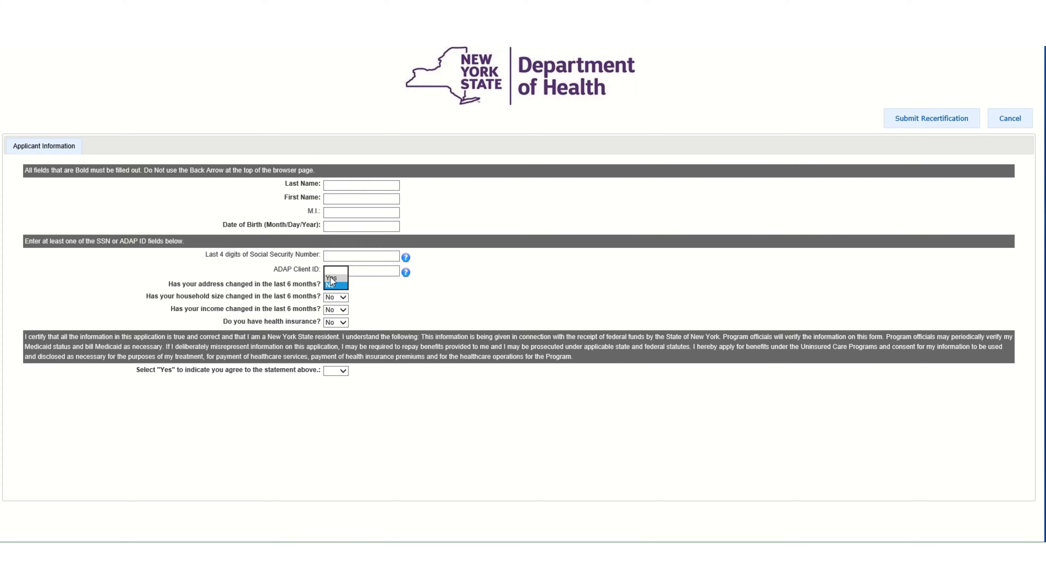
left_click(331, 278)
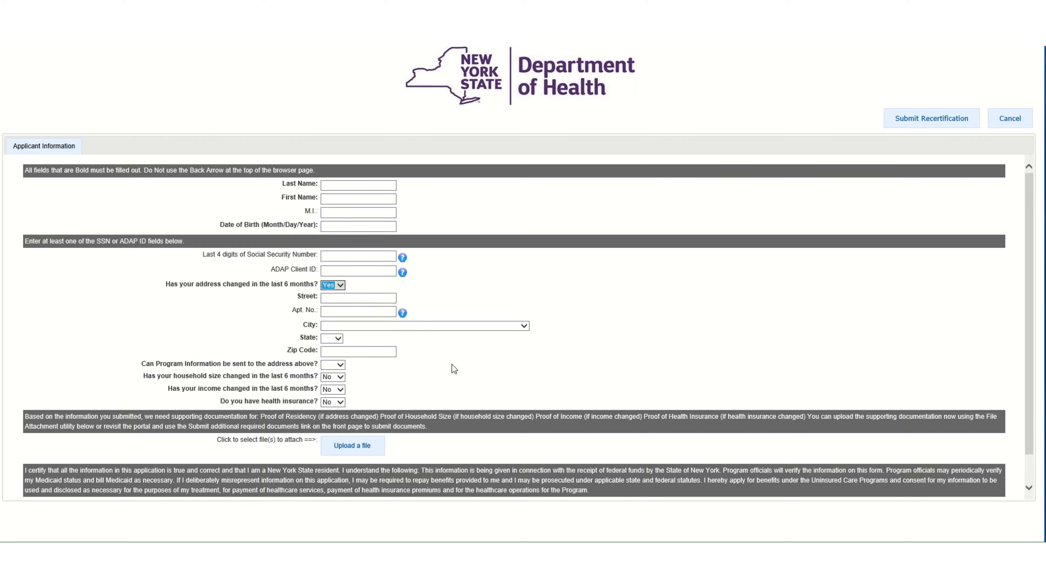
Step: Agree to the recertification's certification statement with Yes and submit the recertification
scroll(454, 360, "down", 1)
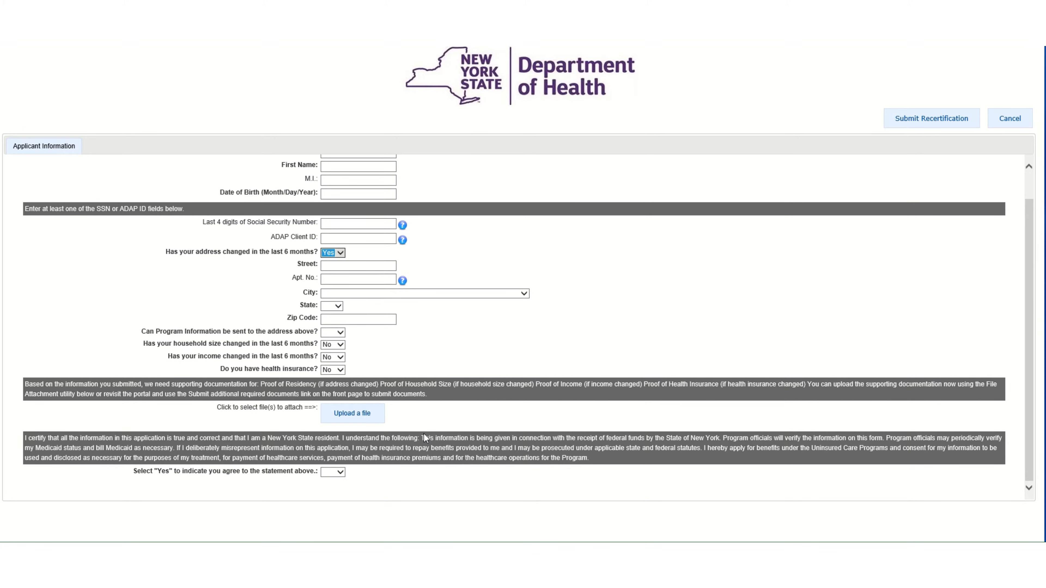
left_click(340, 473)
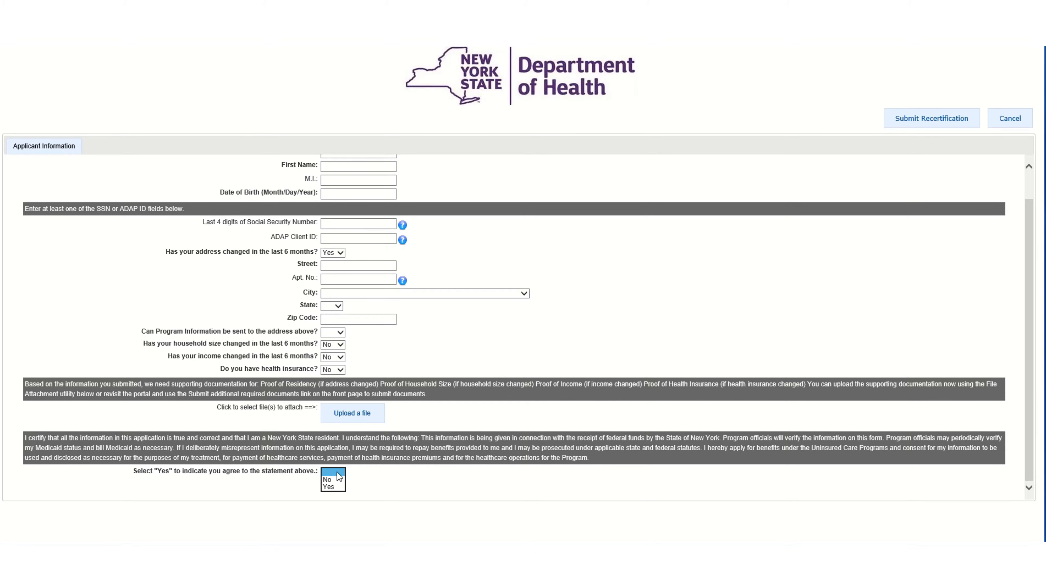
left_click(330, 487)
left_click(917, 129)
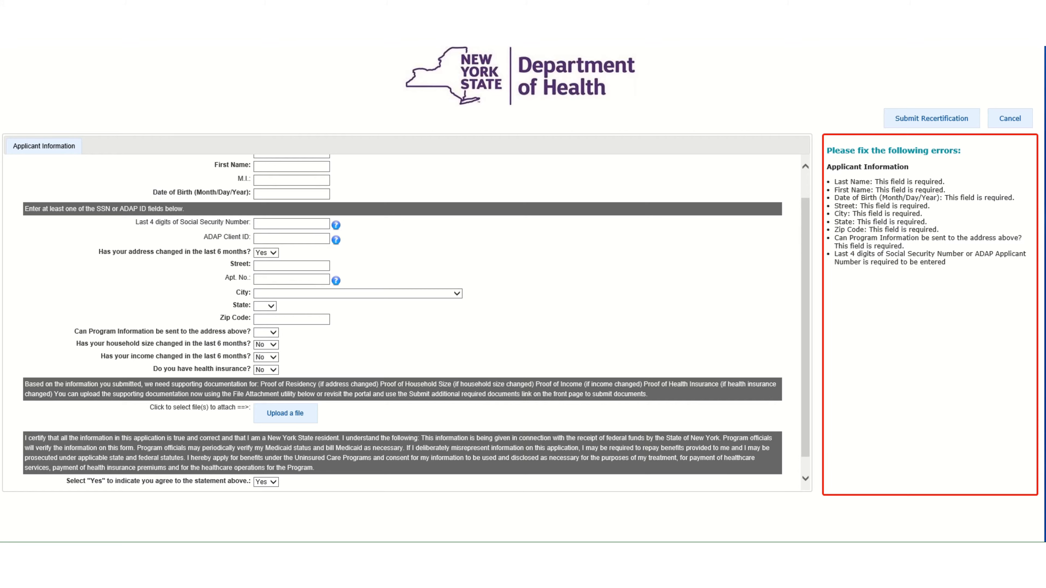
Step: Return to the Uninsured Care Programs page, start the Eligibility Assessment and accept its release authorization
key("alt+Left")
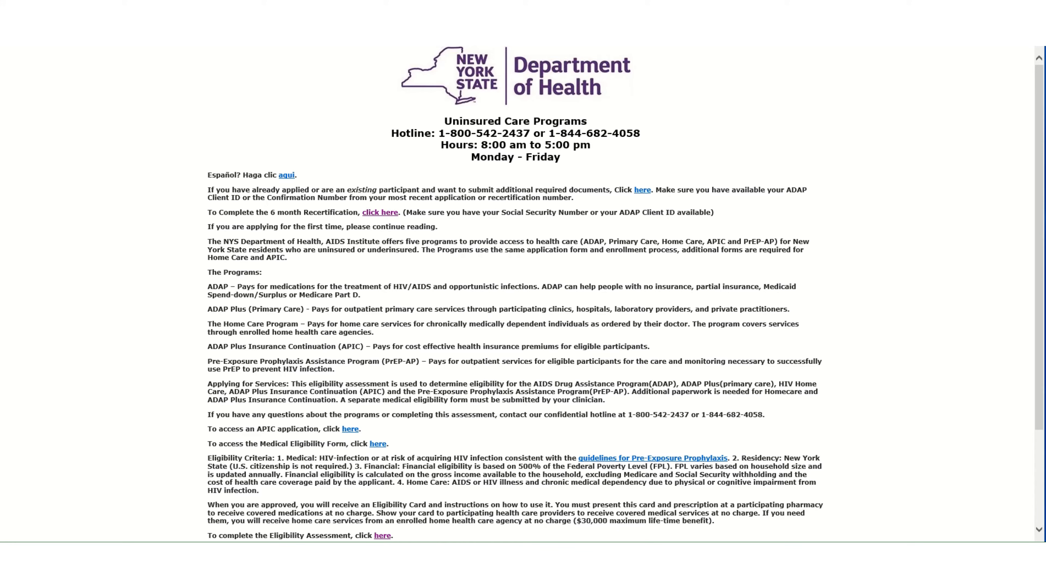
scroll(422, 242, "down", 2)
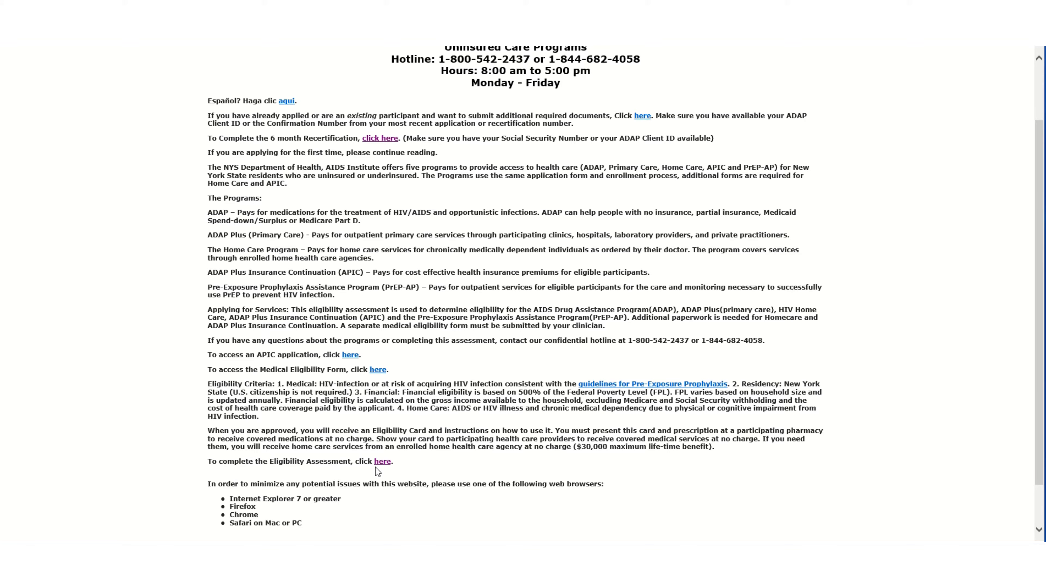
left_click(382, 462)
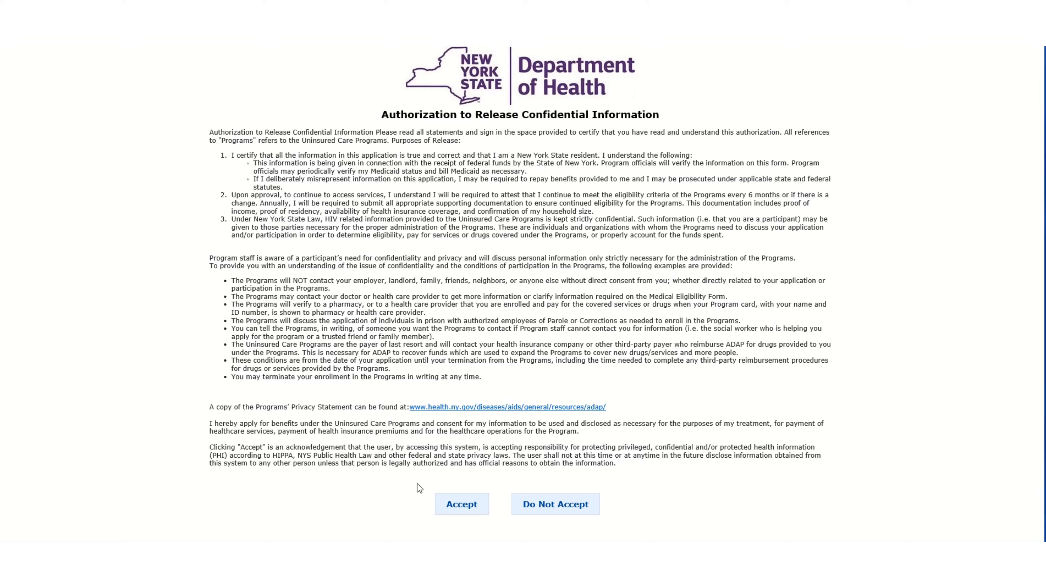
left_click(461, 508)
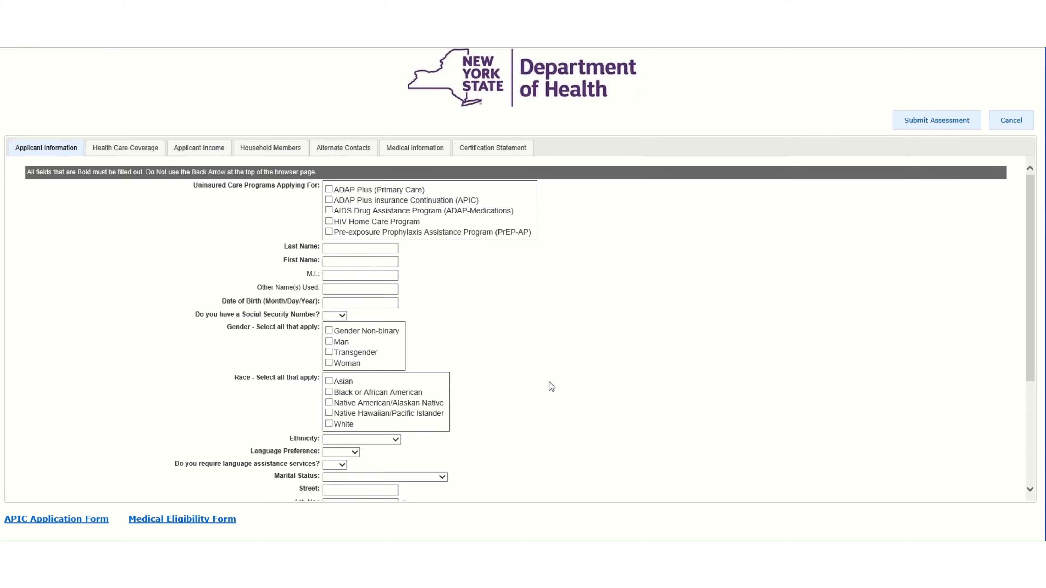
Step: Review the remaining applicant information fields and the help for apartment number, primary phone and file attachments
scroll(549, 383, "down", 5)
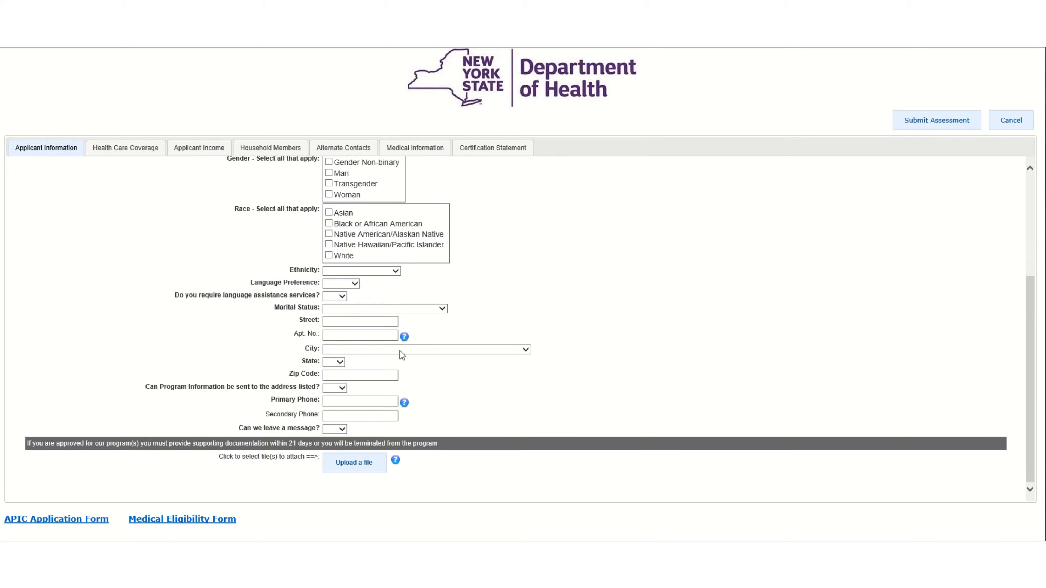
mouse_move(402, 335)
mouse_move(404, 404)
mouse_move(395, 460)
Step: In the Health Care Coverage section, answer Yes to having other health care coverage
left_click(115, 153)
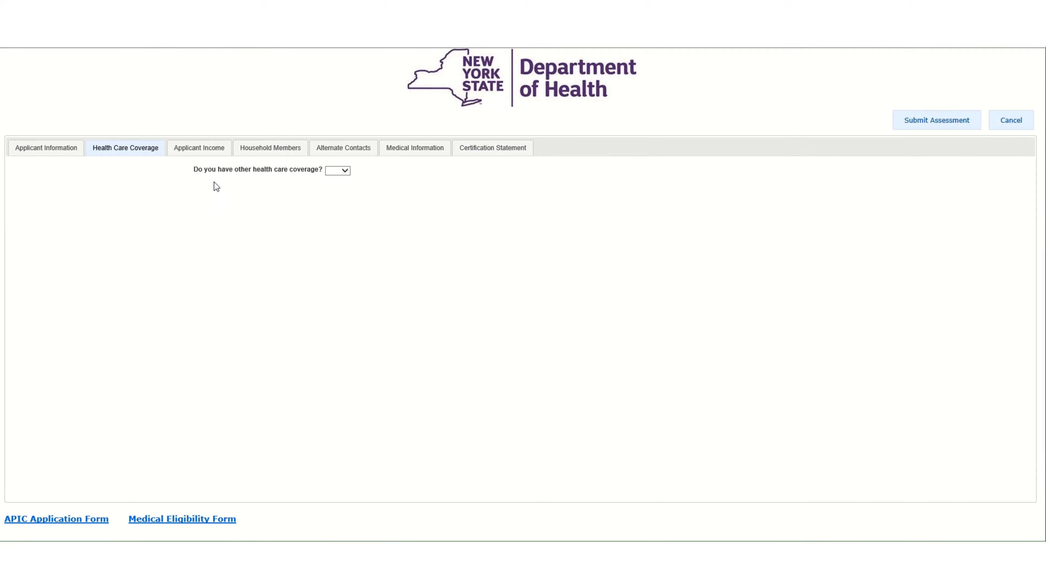
left_click(348, 170)
left_click(337, 177)
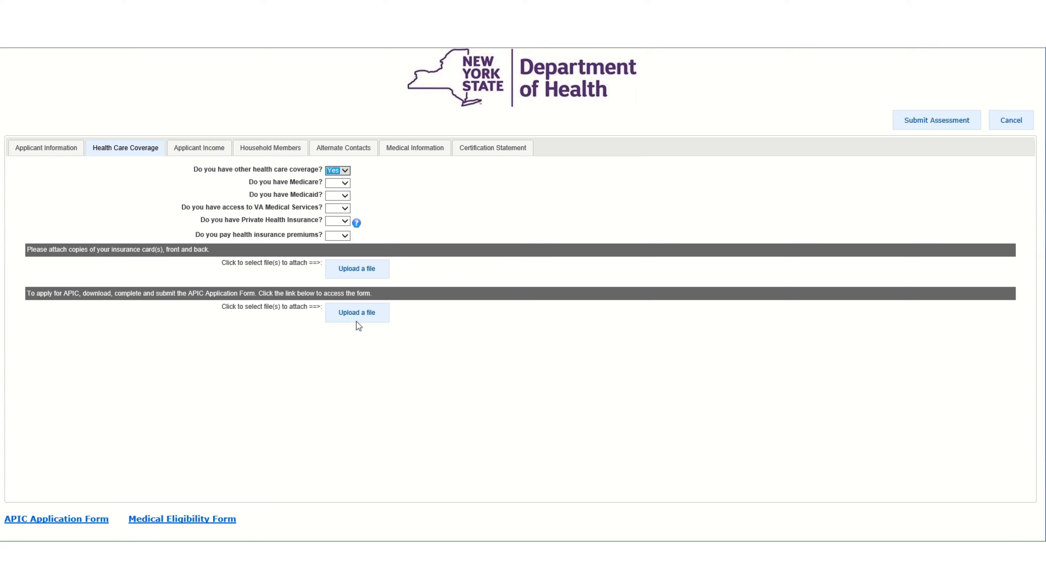
Step: In the Applicant Income section, answer No to having any income and view the choices for how the applicant is supported
left_click(192, 158)
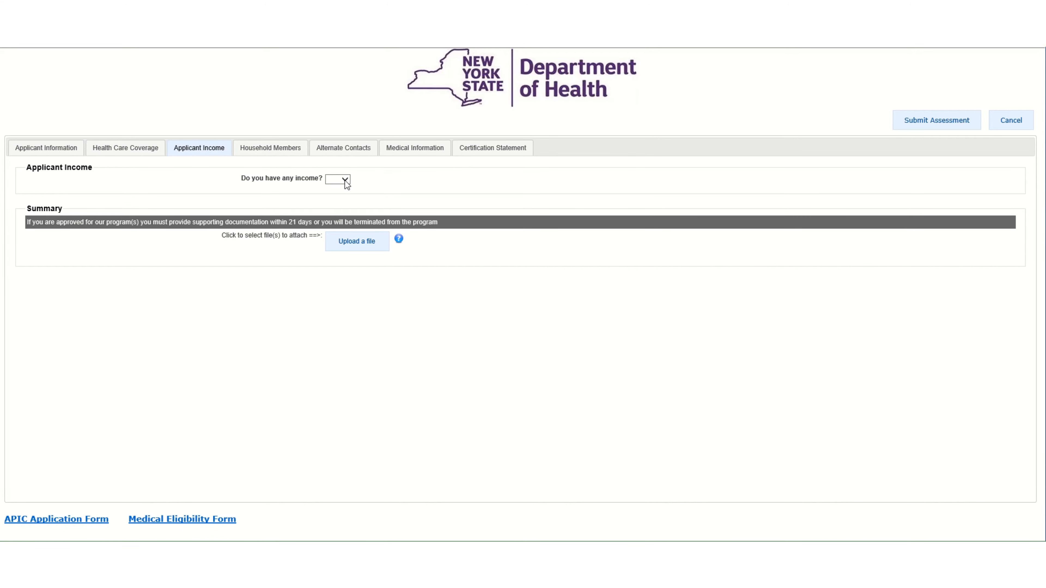
left_click(332, 187)
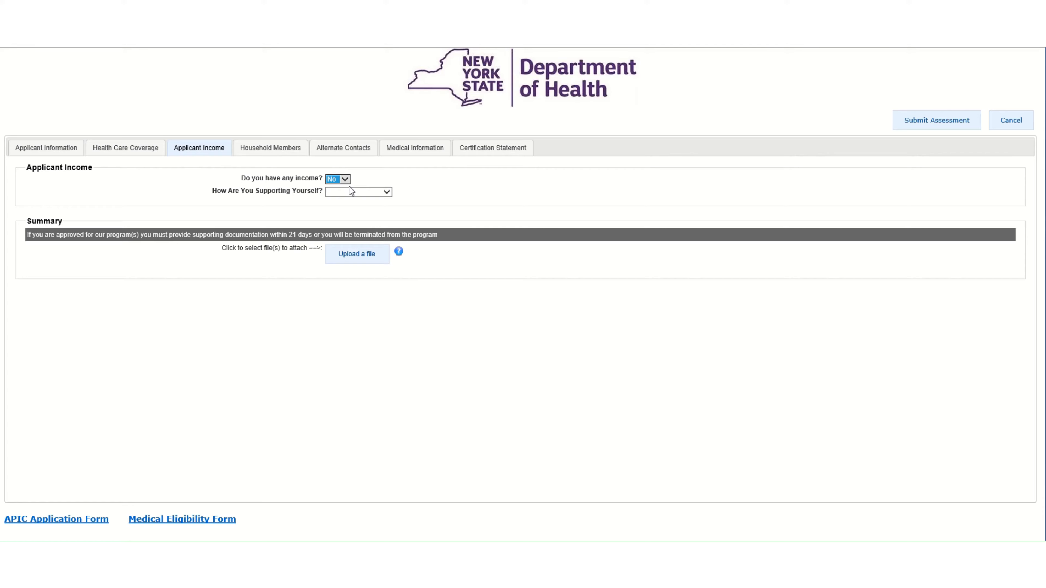
left_click(386, 192)
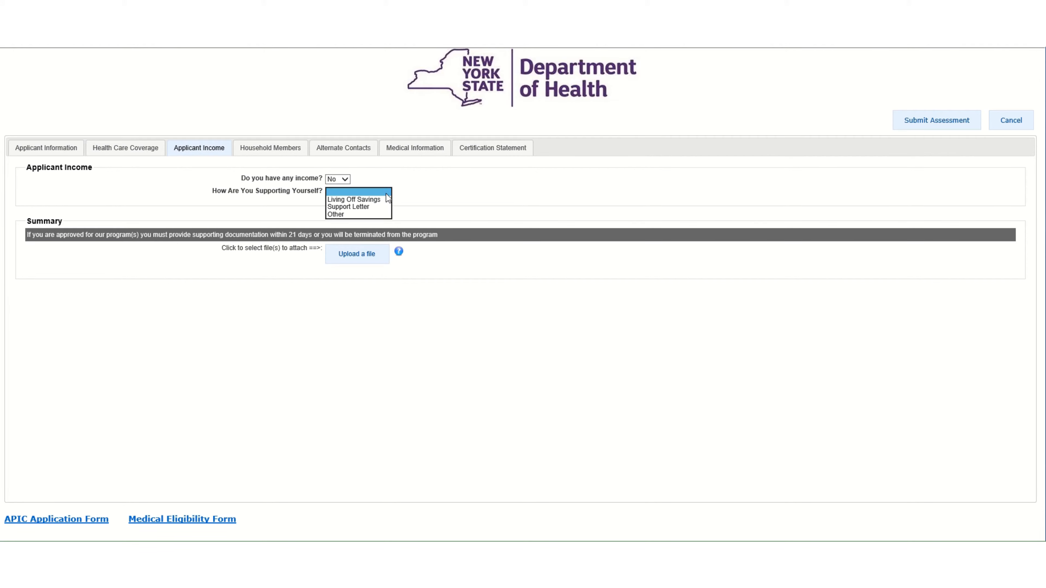
left_click(344, 178)
Step: Answer Yes to having income and to having another income source, and view the help on proof of income
left_click(343, 179)
left_click(340, 186)
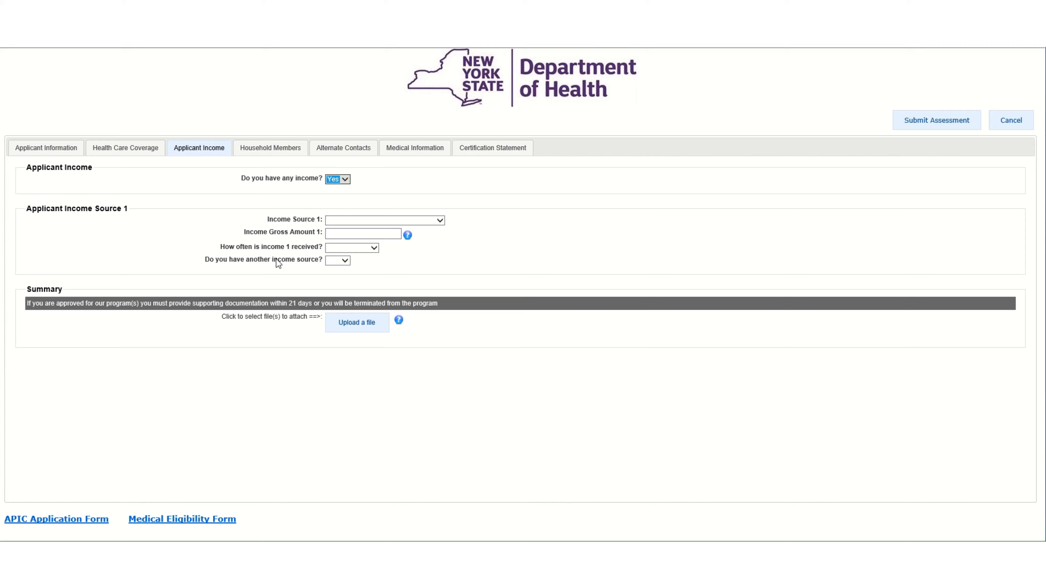
left_click(345, 263)
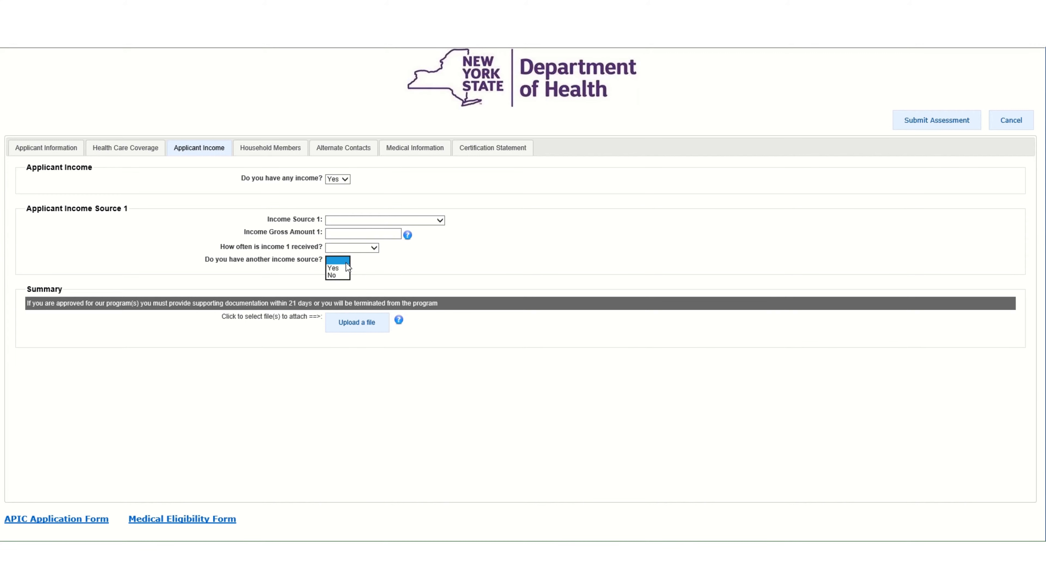
left_click(344, 268)
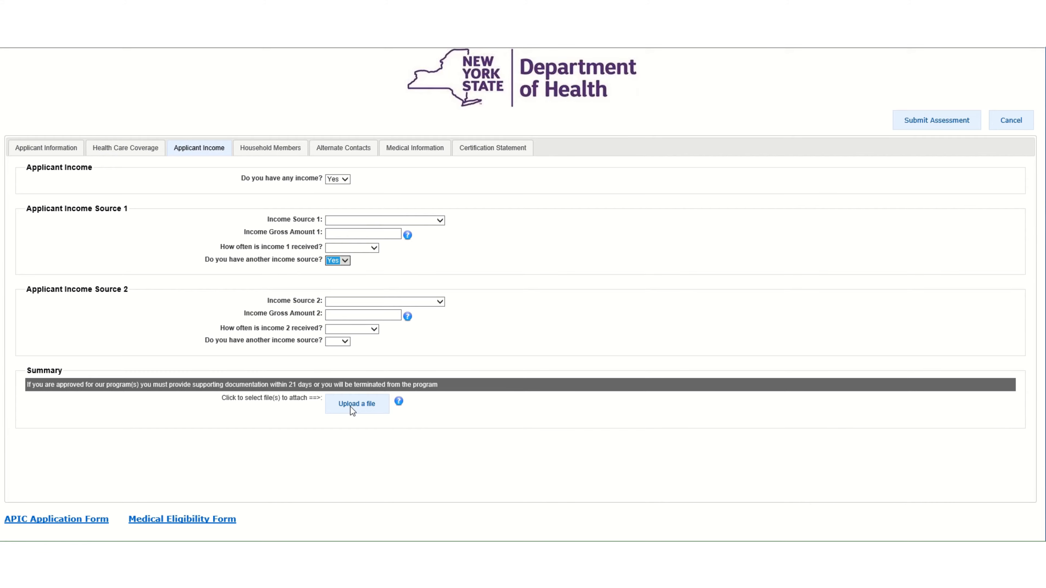
mouse_move(400, 402)
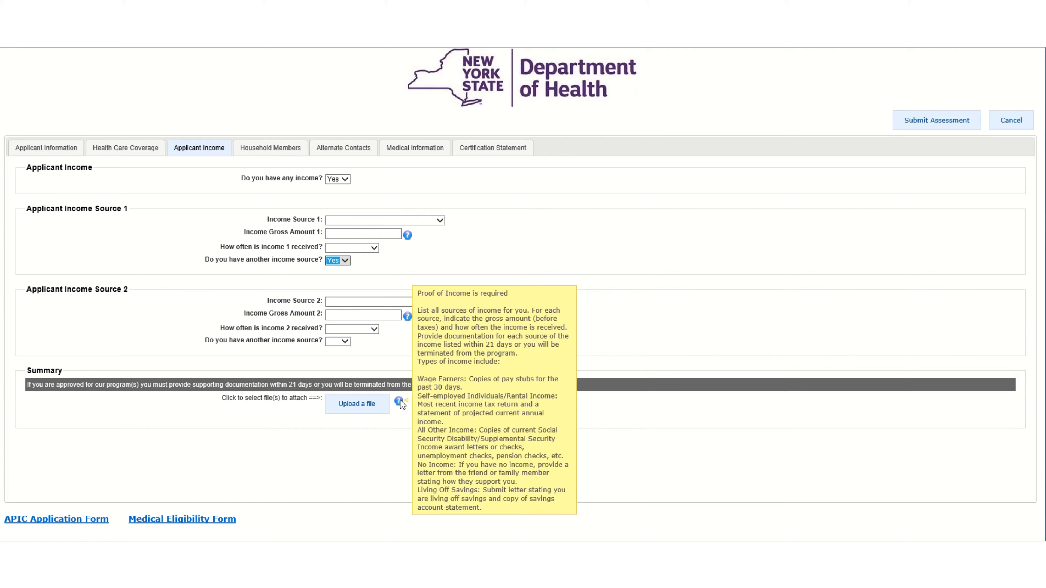
Step: In the Household Members section, set the living situation to Live Alone and answer No to having a household member
left_click(257, 149)
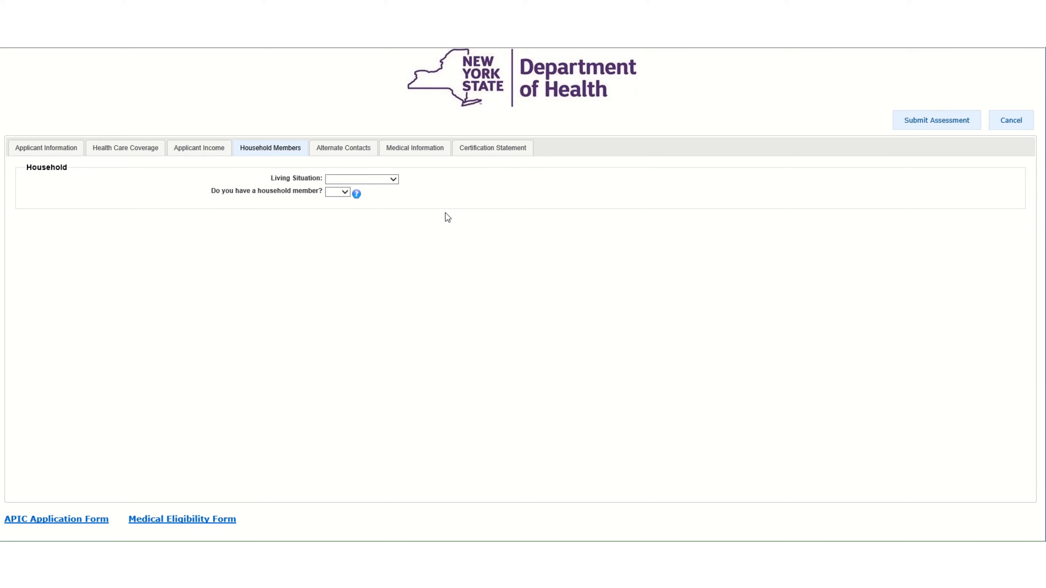
left_click(395, 180)
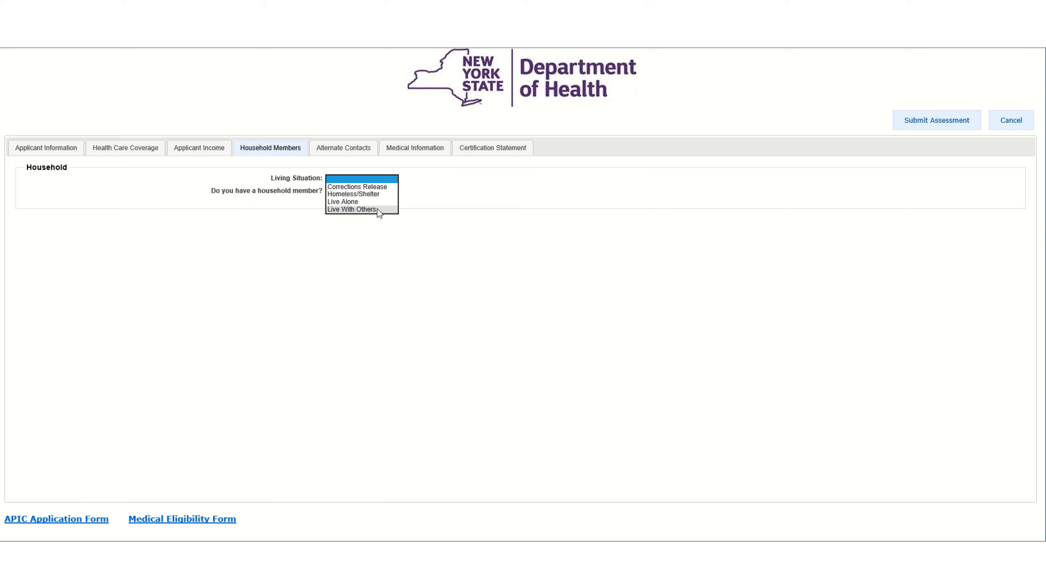
left_click(354, 203)
left_click(342, 192)
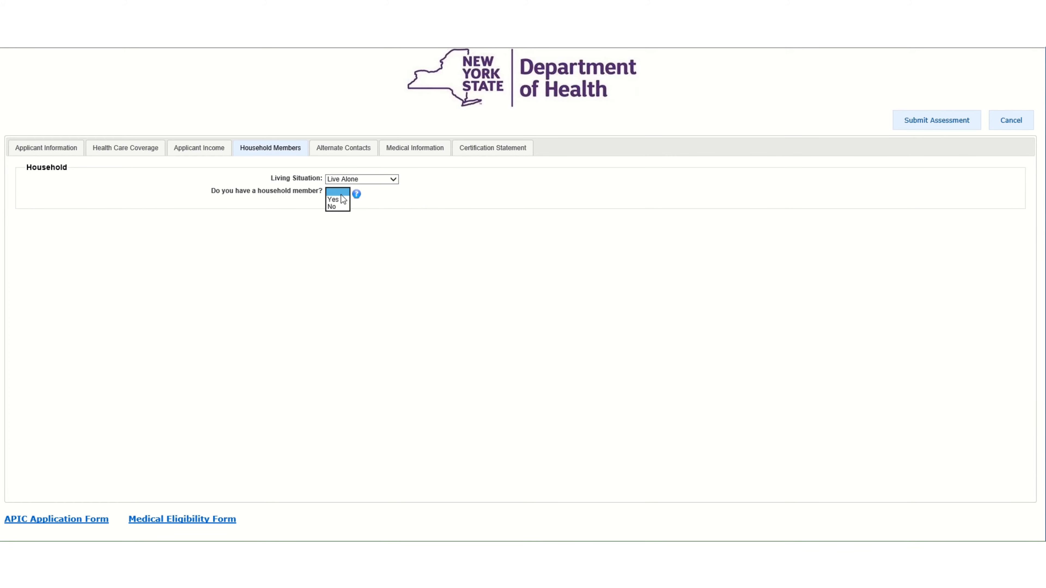
left_click(341, 207)
Step: Change the living situation to Live With Others, answer Yes to having a household member, and answer whether there is another one
left_click(395, 180)
left_click(366, 188)
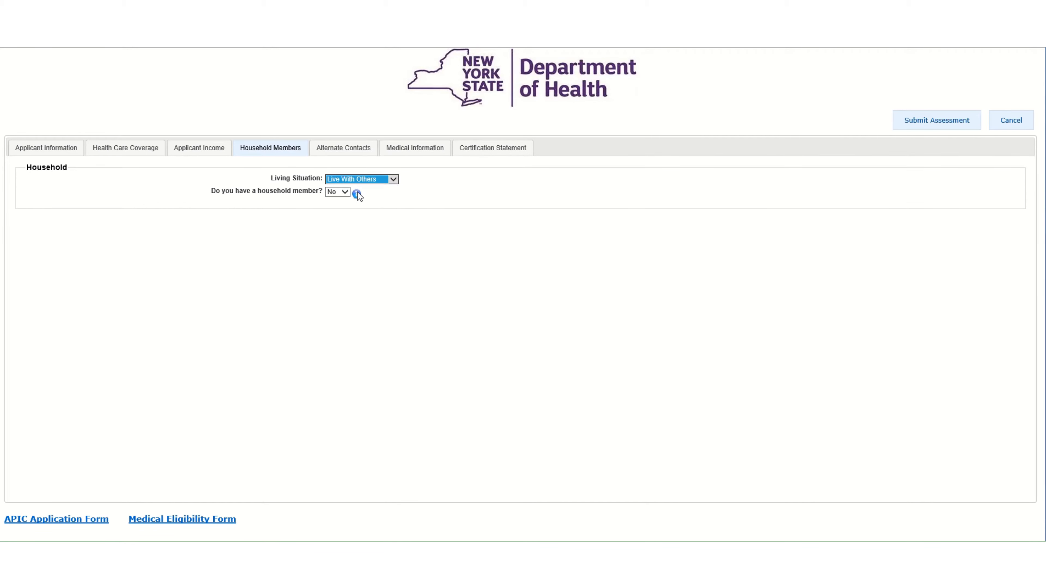
left_click(345, 193)
left_click(332, 185)
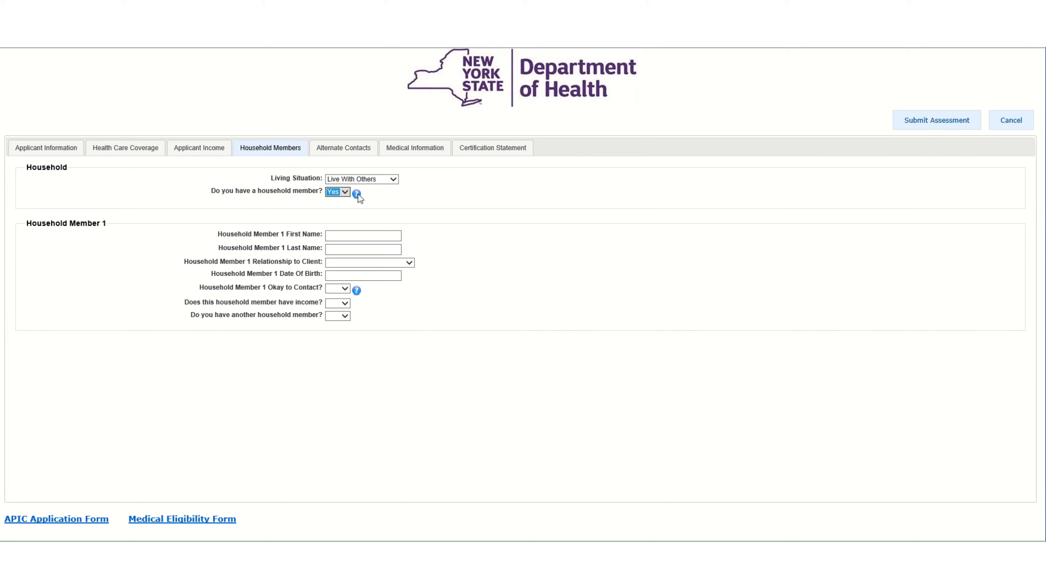
mouse_move(359, 199)
left_click(346, 317)
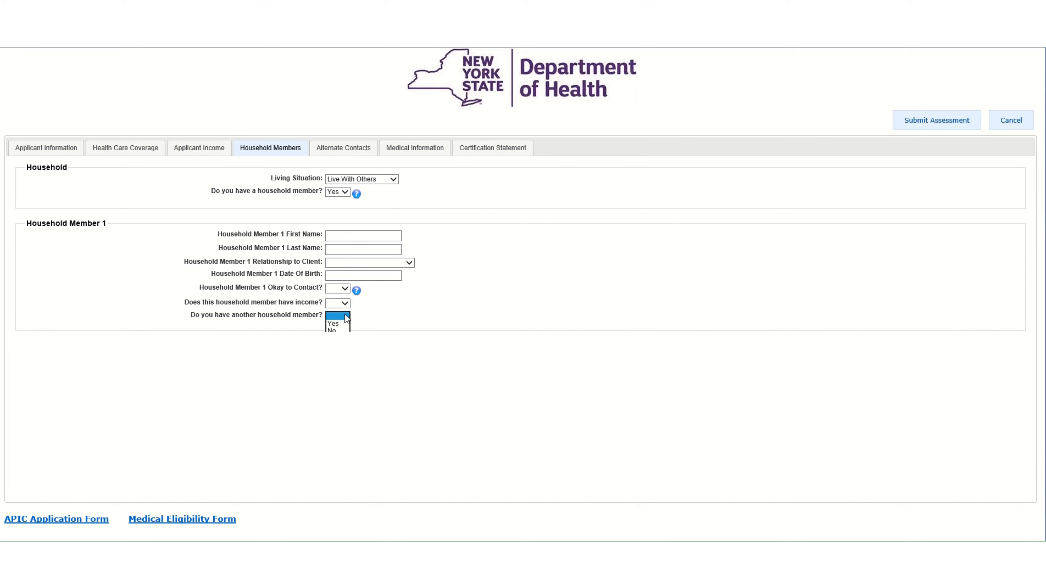
left_click(339, 329)
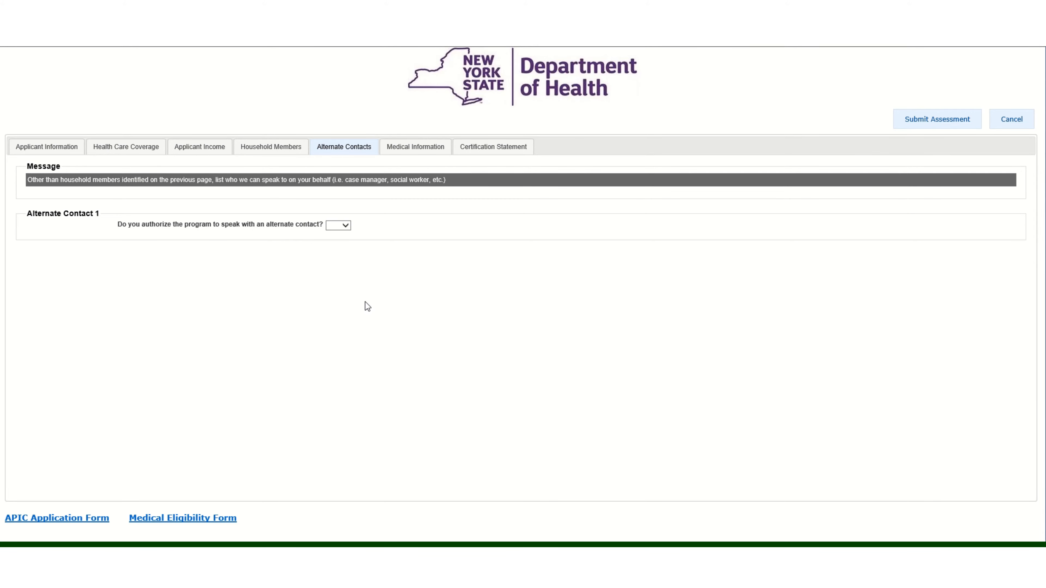
Step: Answer Yes to authorizing the program to speak with an alternate contact and with another alternate contact
left_click(345, 225)
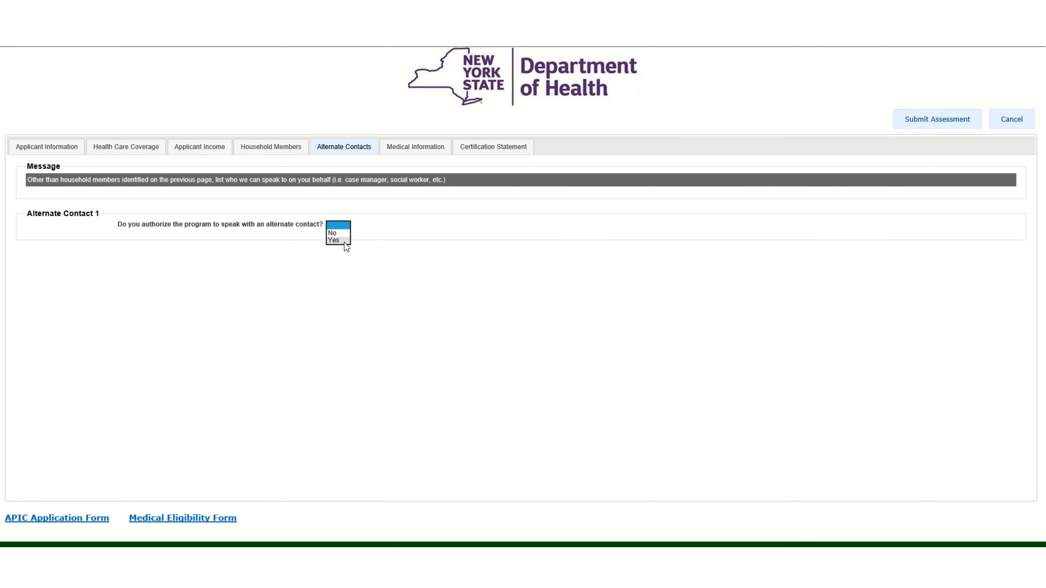
left_click(343, 241)
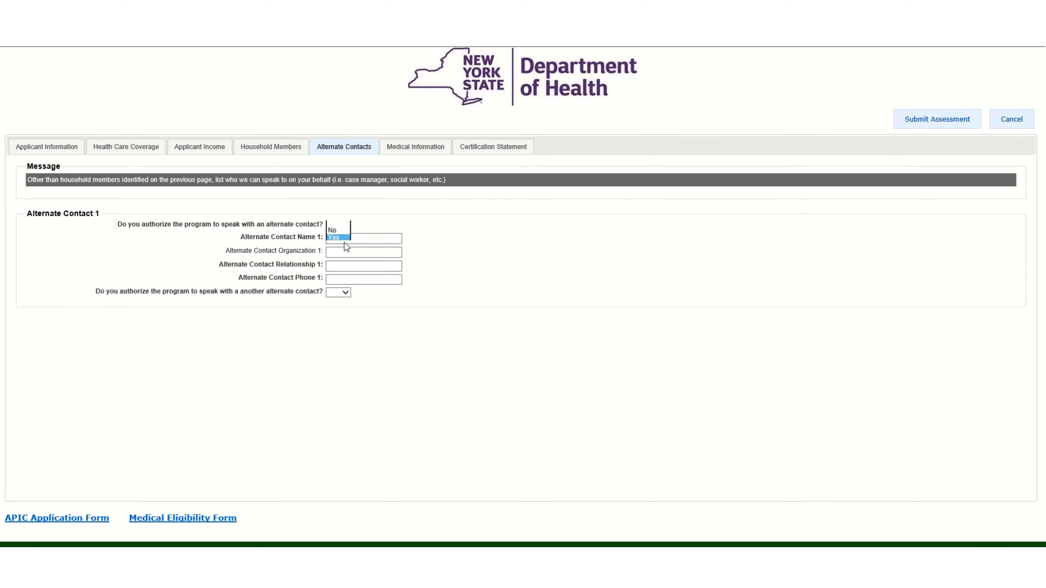
left_click(346, 294)
left_click(340, 308)
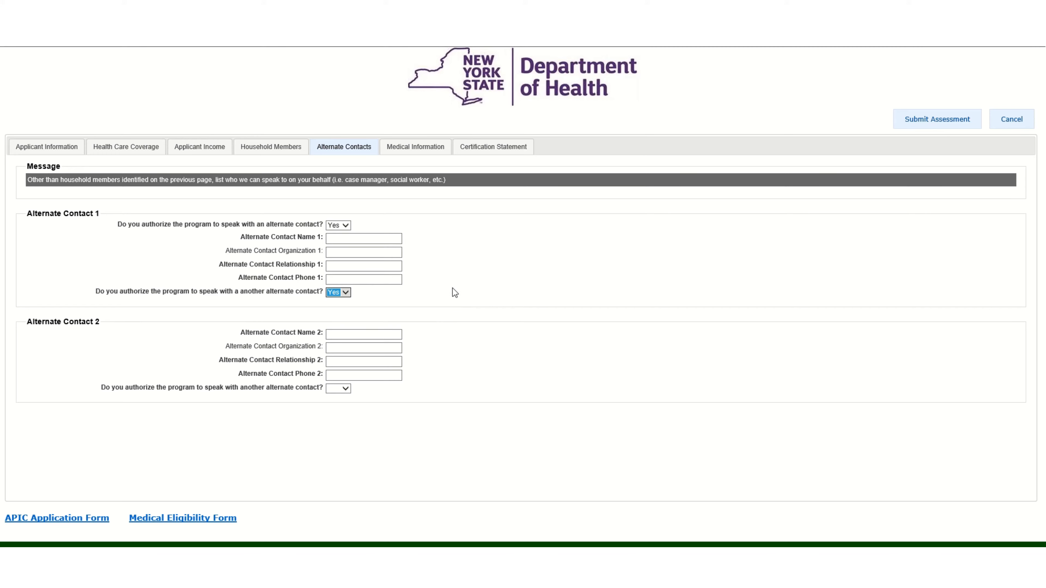
Step: Open the Medical Information section and view the choices for whether the applicant is HIV infected
left_click(412, 159)
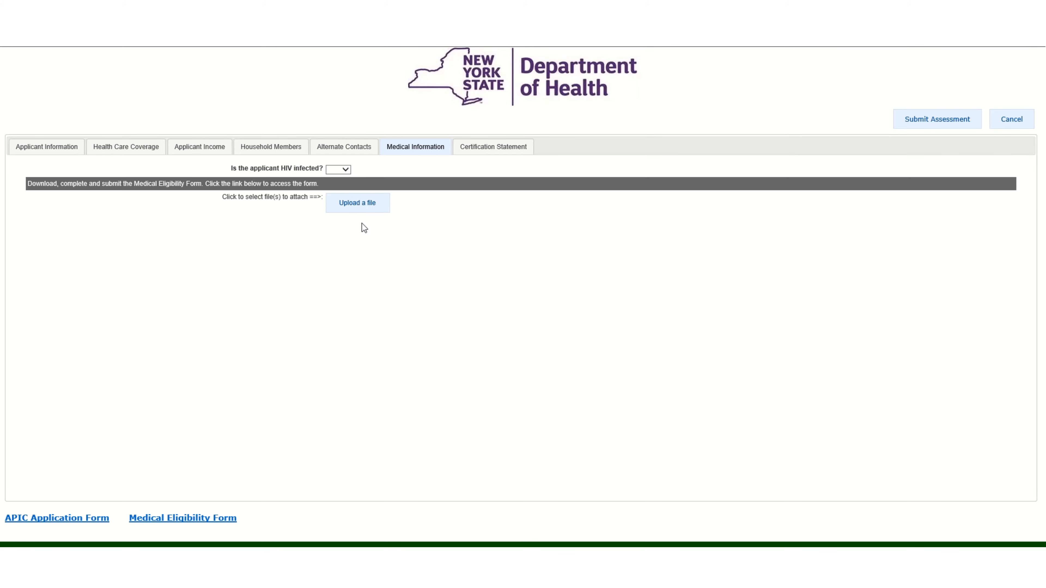
left_click(347, 173)
Step: Agree to the Certification Statement with Yes and submit the assessment
left_click(493, 153)
left_click(495, 149)
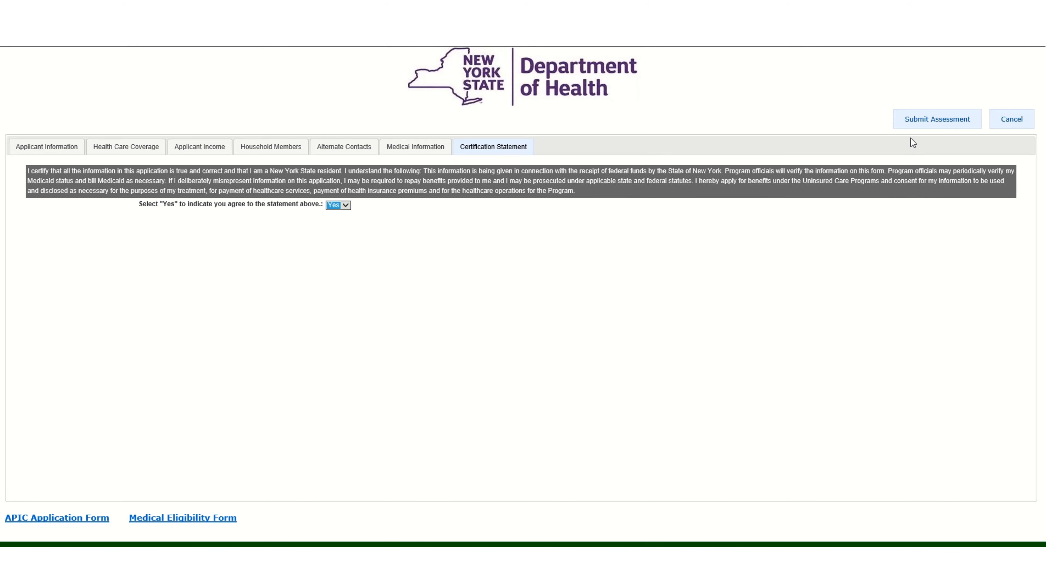
left_click(931, 128)
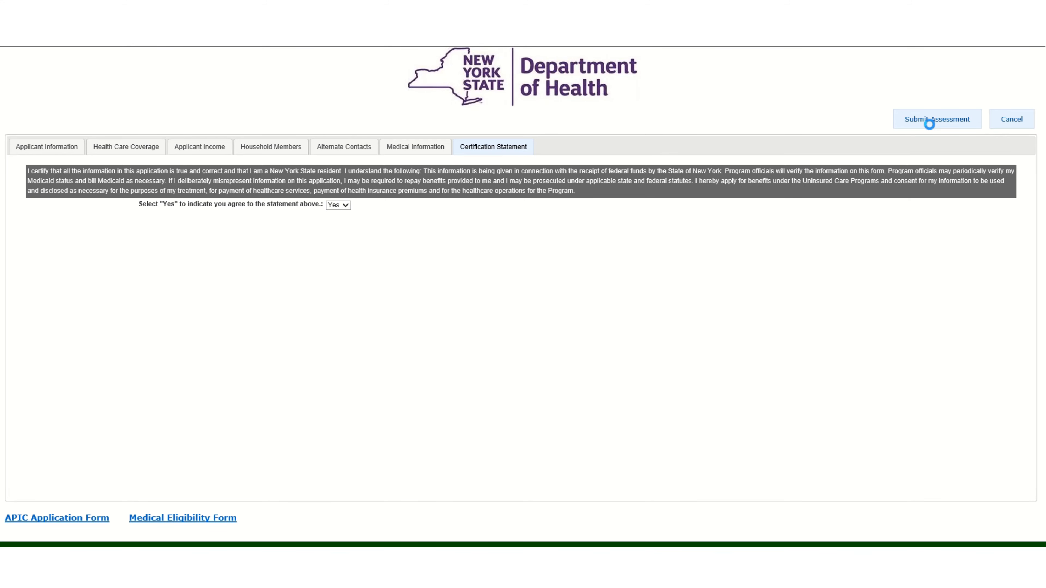